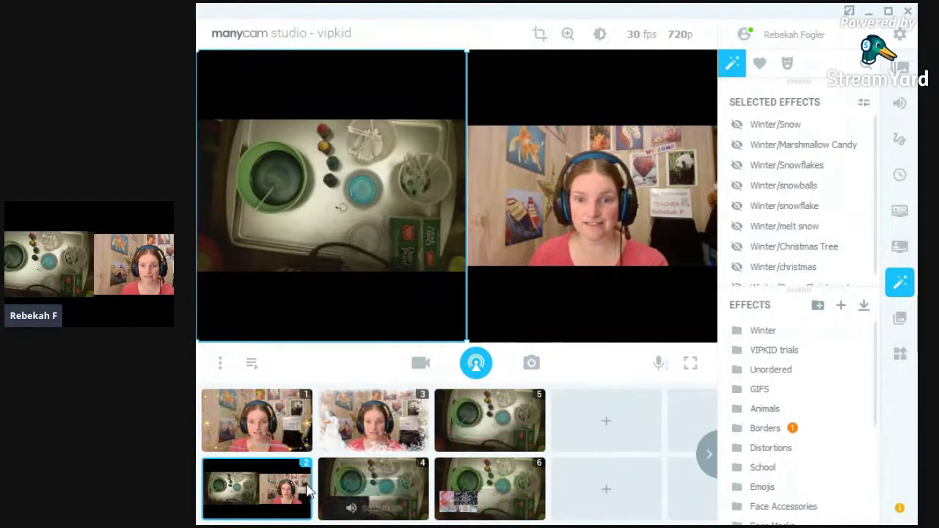
Take the presets in slots 1, 3, 5, 2 and 4 live one after another to compare their views.
{"action": "left_click", "coordinate": [261, 420]}
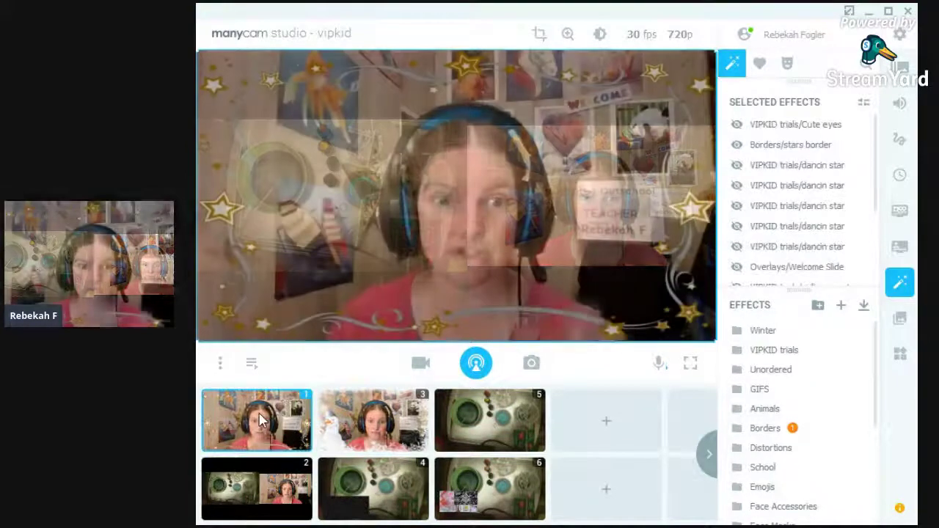
{"action": "left_click", "coordinate": [381, 414]}
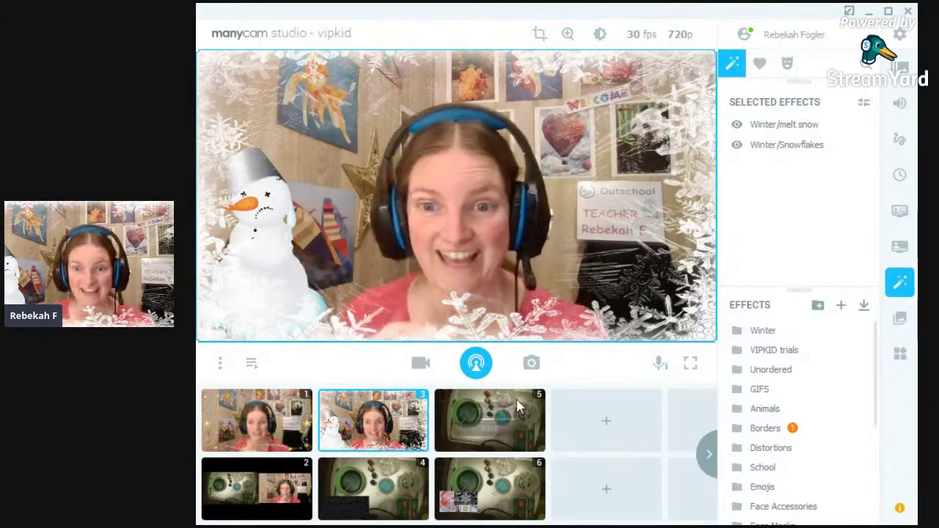
{"action": "mouse_move", "coordinate": [498, 417]}
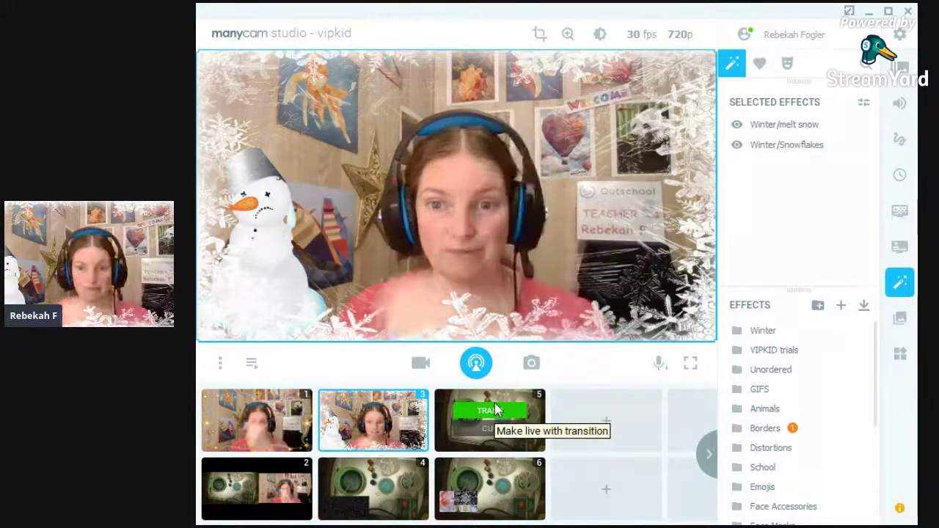
{"action": "left_click", "coordinate": [497, 414]}
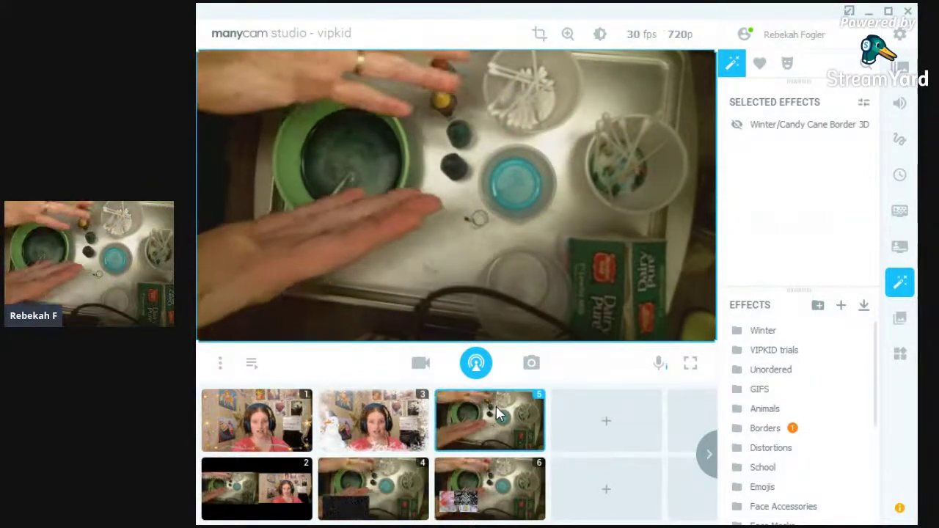
{"action": "left_click", "coordinate": [263, 479]}
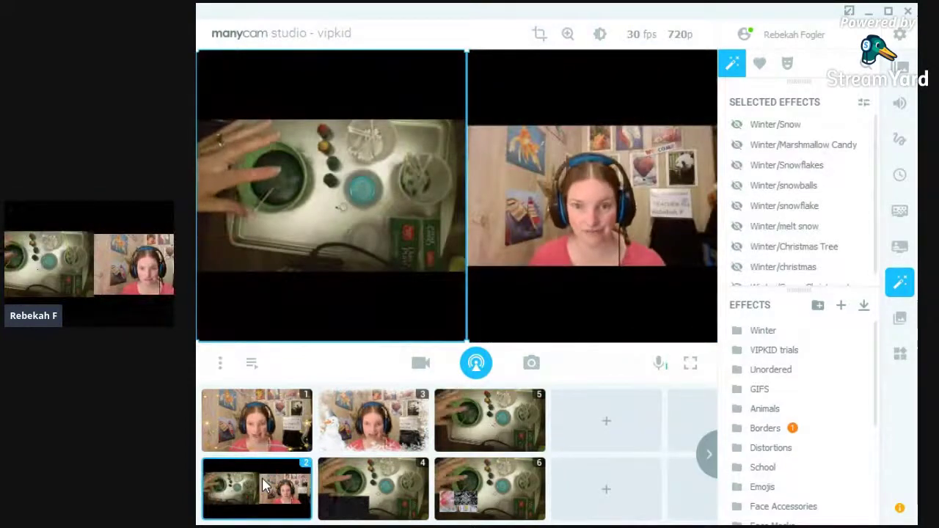
{"action": "mouse_move", "coordinate": [346, 487]}
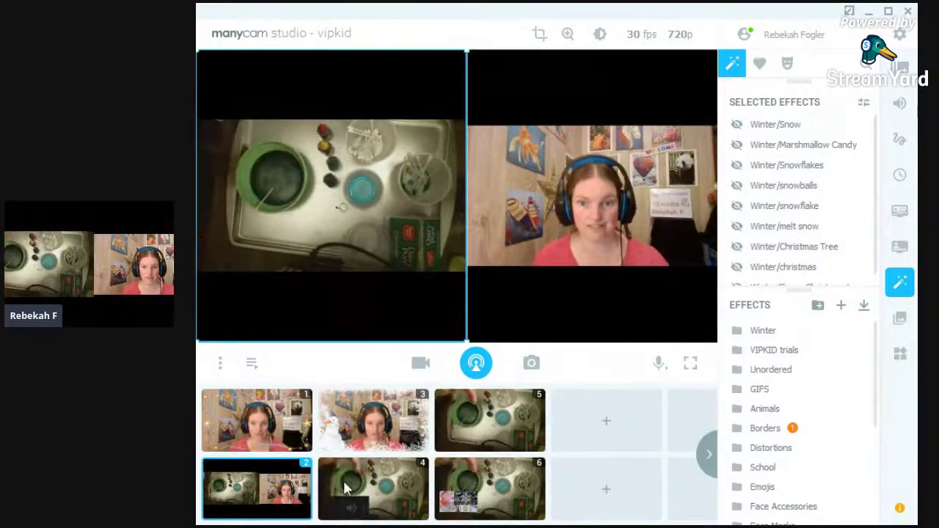
{"action": "left_click", "coordinate": [370, 475]}
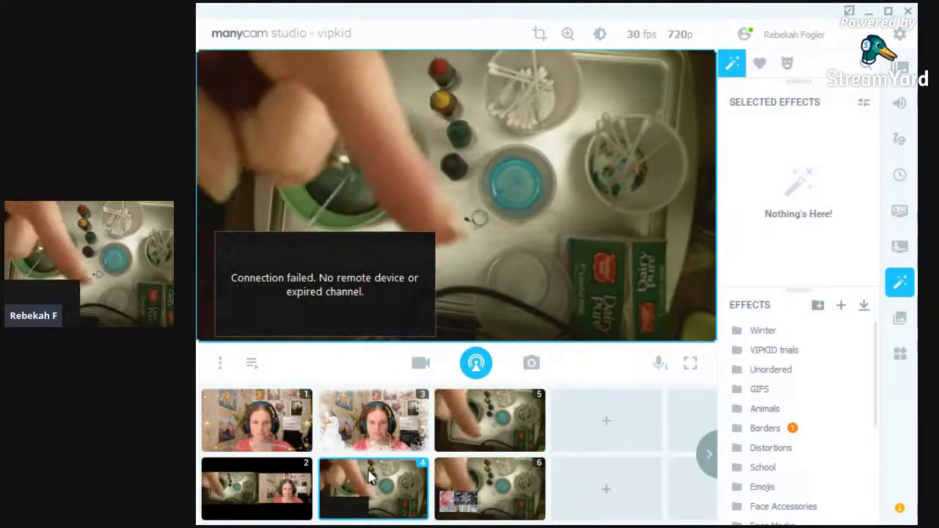
Take the slot 6 preset live and advance its inset slideshow to slide 4.
{"action": "left_click", "coordinate": [445, 477]}
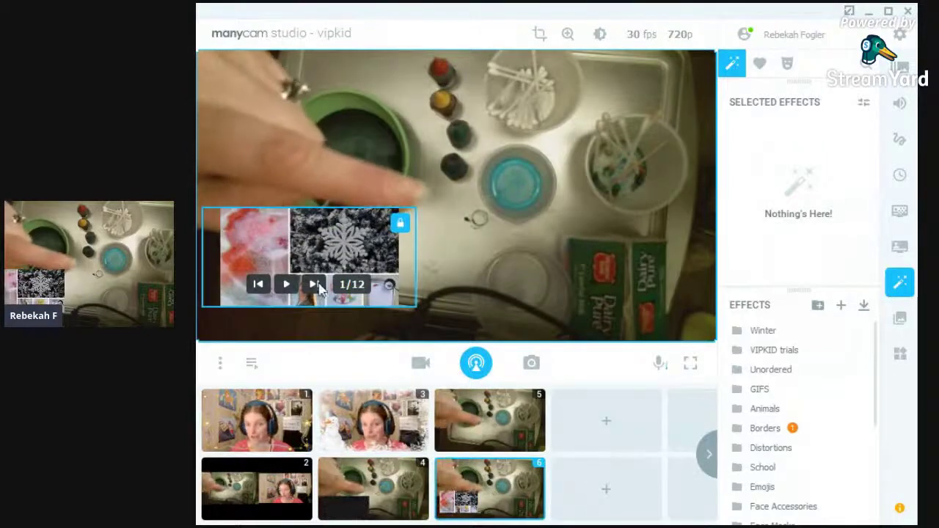
{"action": "left_click", "coordinate": [314, 286]}
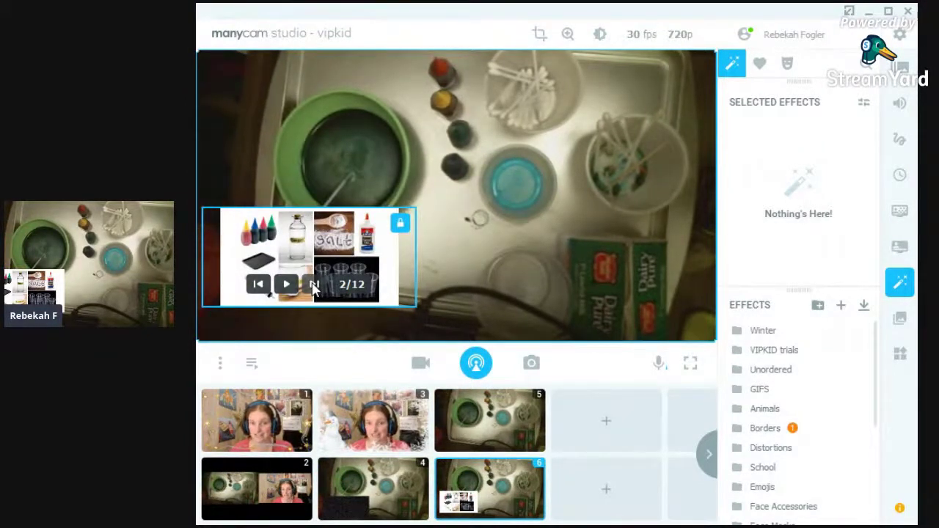
{"action": "left_click", "coordinate": [314, 286]}
{"action": "left_click", "coordinate": [314, 286]}
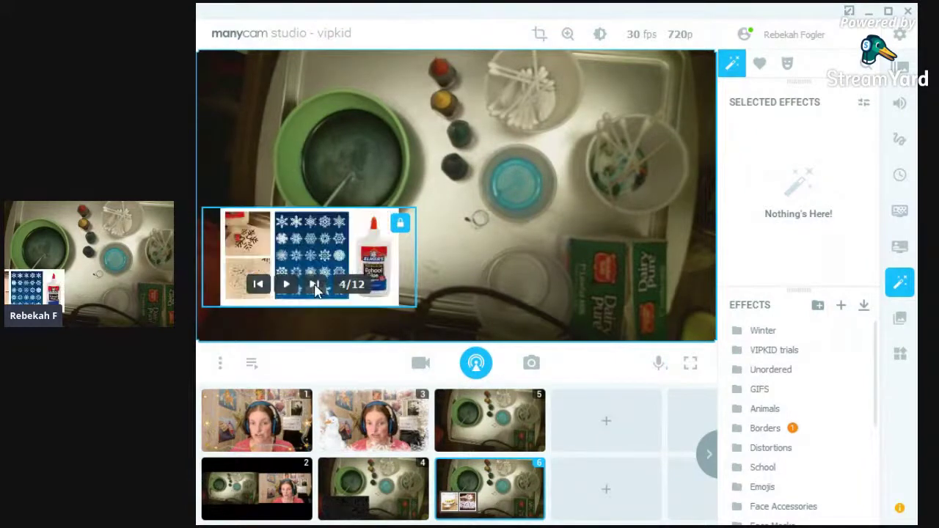
Put the slot 1 preset live and fill the empty slot 7 with the HP TrueVision HD Camera.
{"action": "mouse_move", "coordinate": [253, 408]}
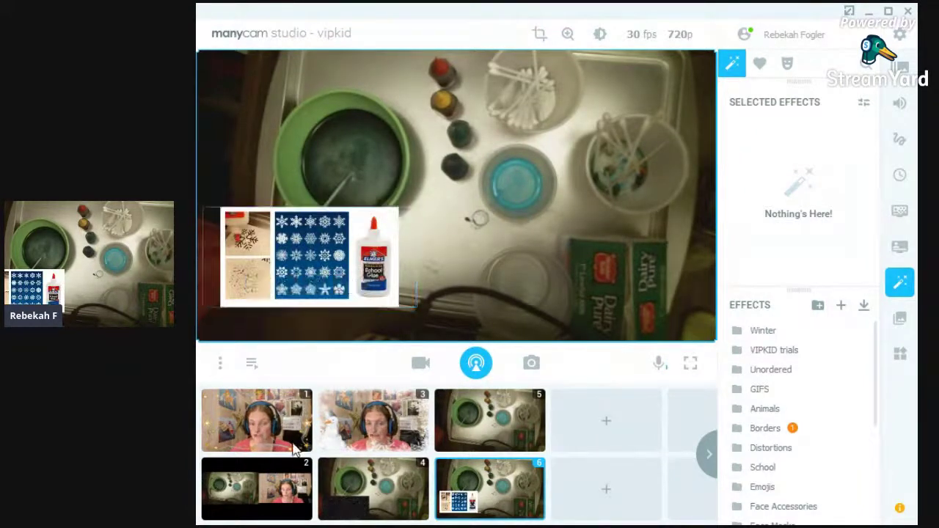
{"action": "left_click", "coordinate": [259, 416]}
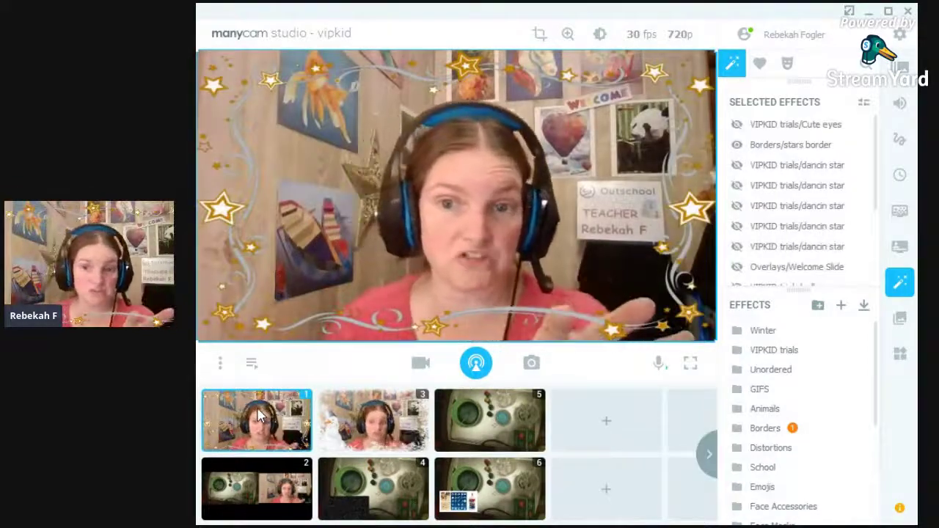
{"action": "mouse_move", "coordinate": [394, 440]}
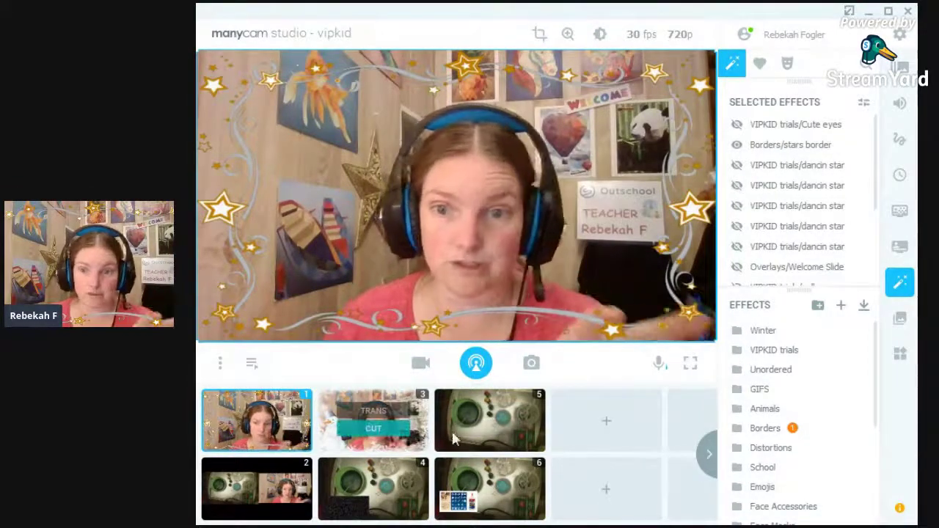
{"action": "left_click", "coordinate": [606, 425]}
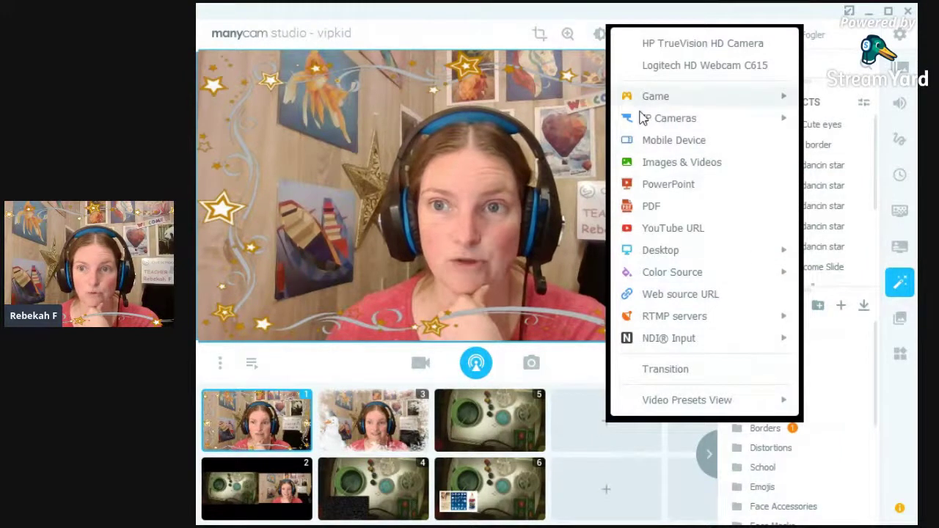
{"action": "left_click", "coordinate": [666, 46]}
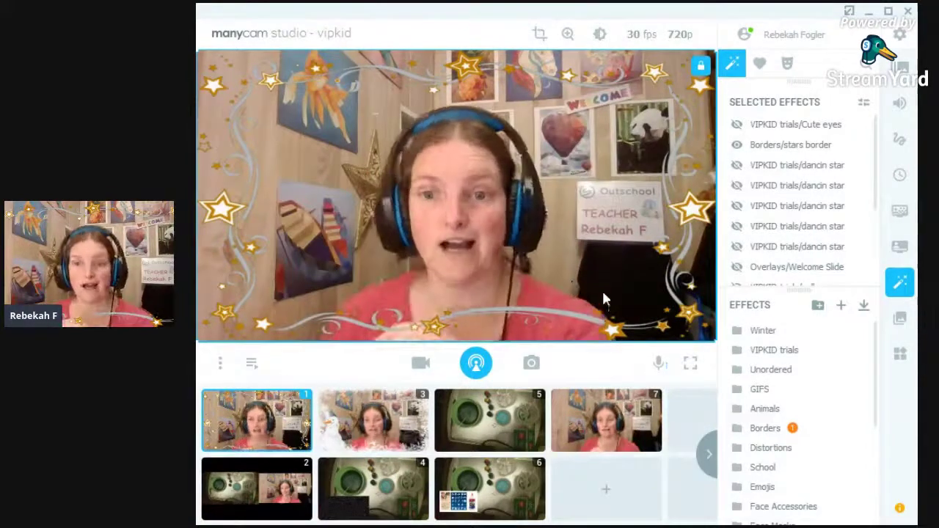
Show the preset list and add a new empty layer to the live slot 1 preset.
{"action": "mouse_move", "coordinate": [611, 426]}
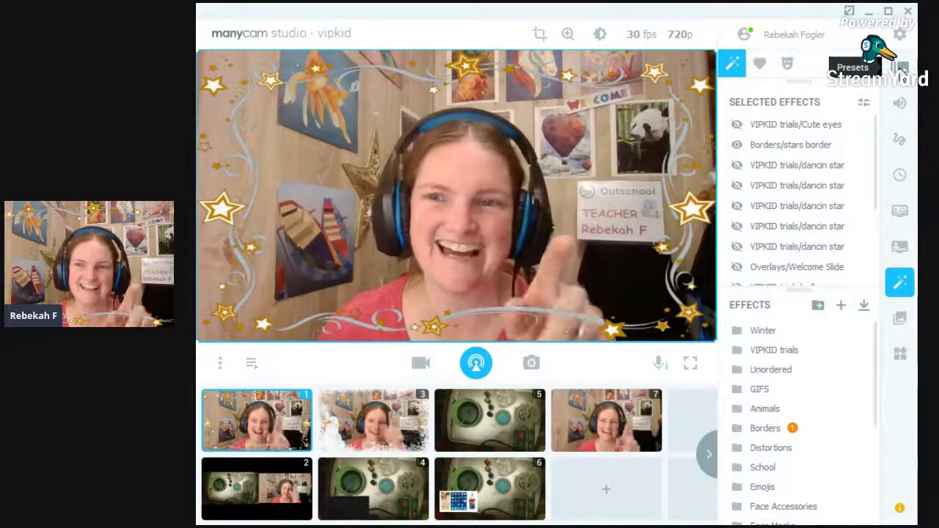
{"action": "left_click", "coordinate": [902, 68]}
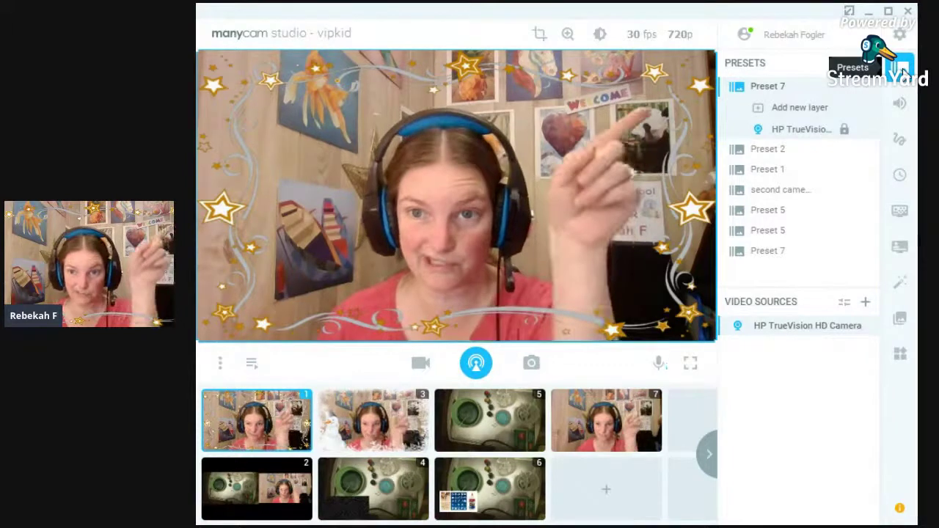
{"action": "left_click", "coordinate": [788, 108]}
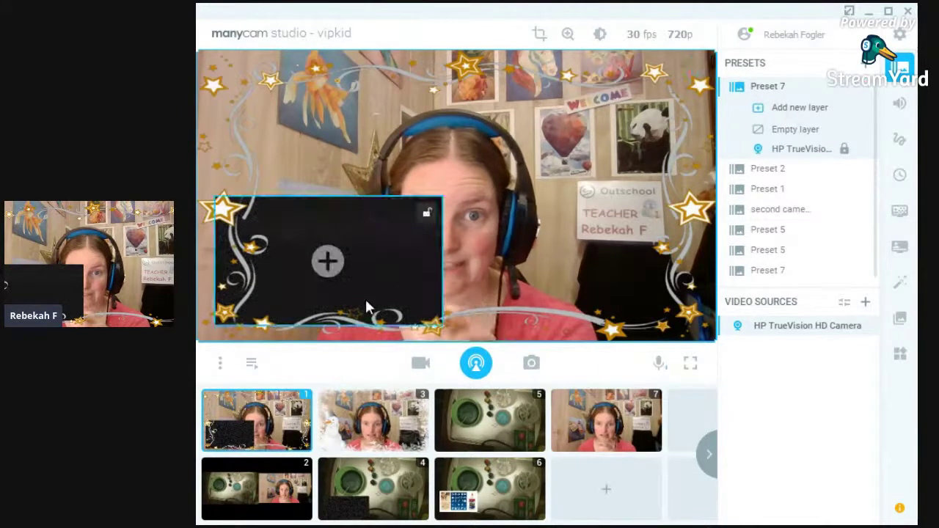
Set the slot 1 preset's picture-in-picture mode to the layout with two insets and save it.
{"action": "left_click", "coordinate": [842, 87]}
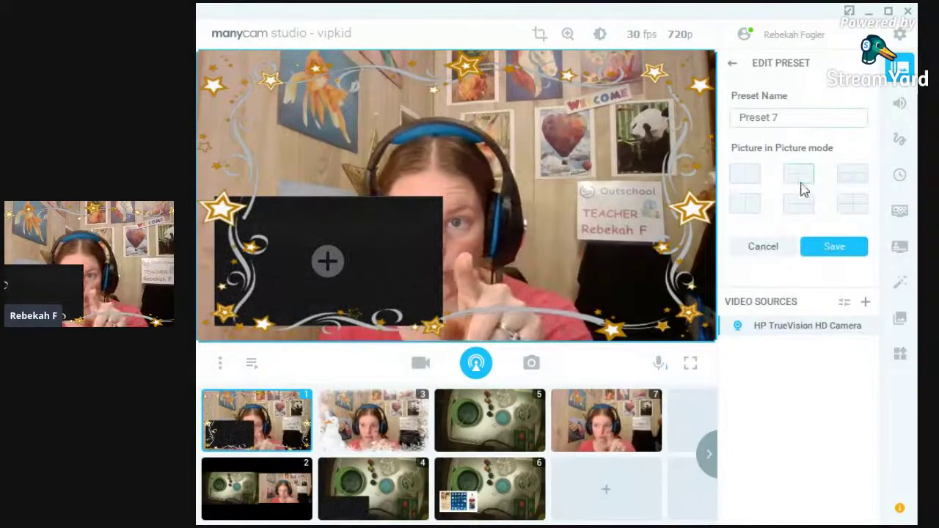
{"action": "left_click", "coordinate": [742, 174]}
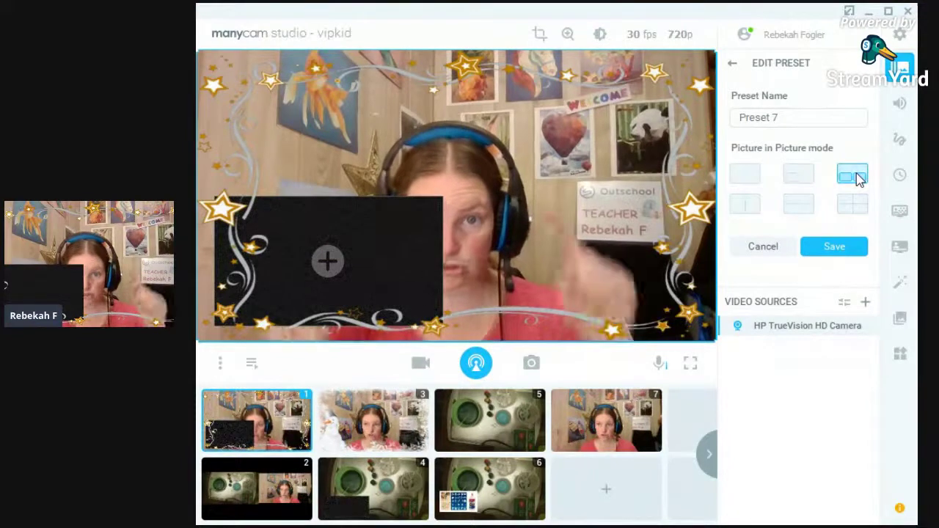
{"action": "left_click", "coordinate": [834, 246]}
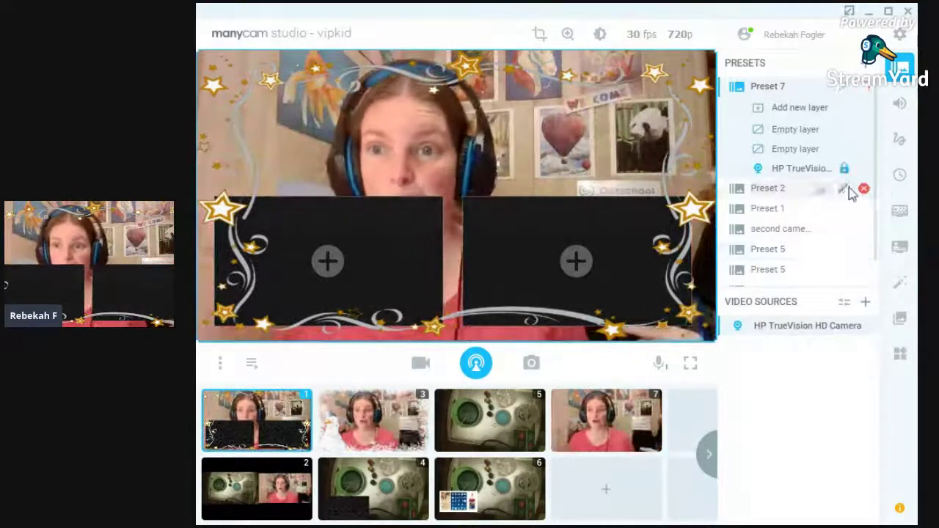
Set the slot 1 preset to the single-inset picture-in-picture layout and fill the inset with Logitech HD Webcam C615.
{"action": "left_click", "coordinate": [844, 89]}
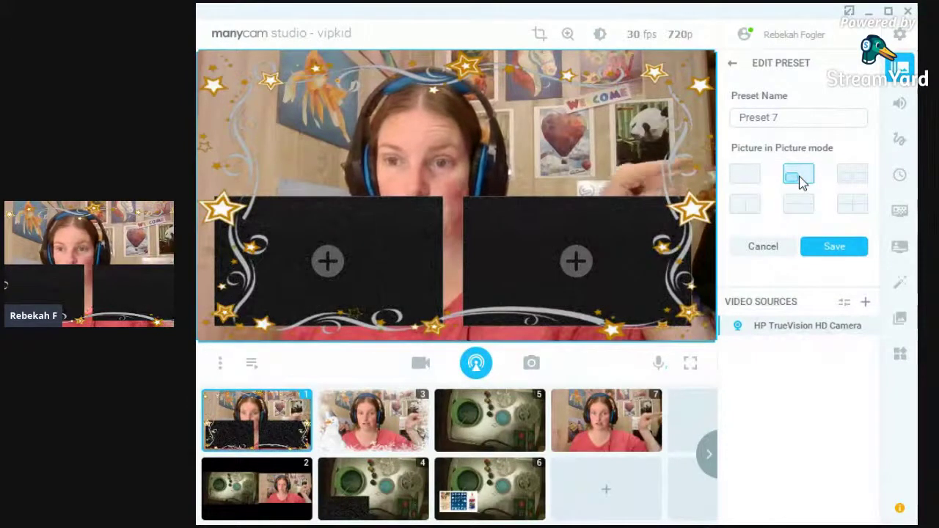
{"action": "left_click", "coordinate": [834, 248]}
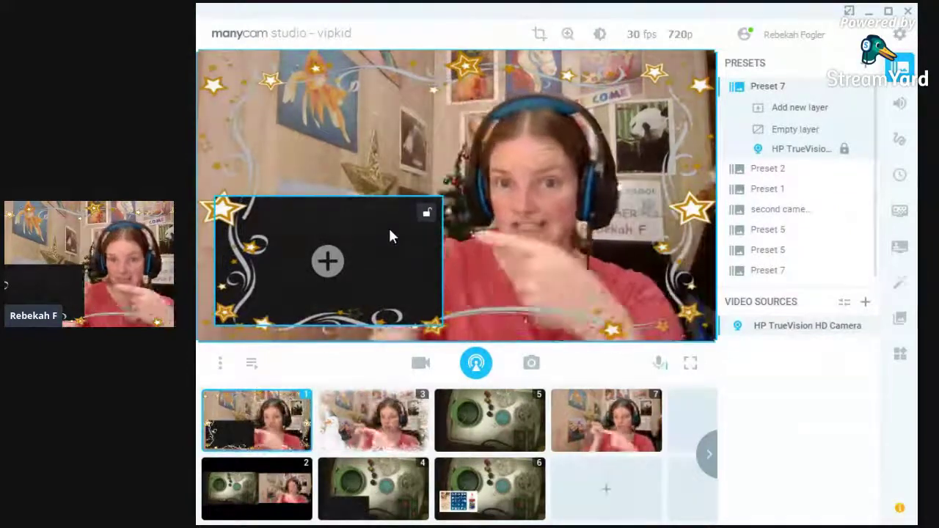
{"action": "left_click", "coordinate": [327, 261]}
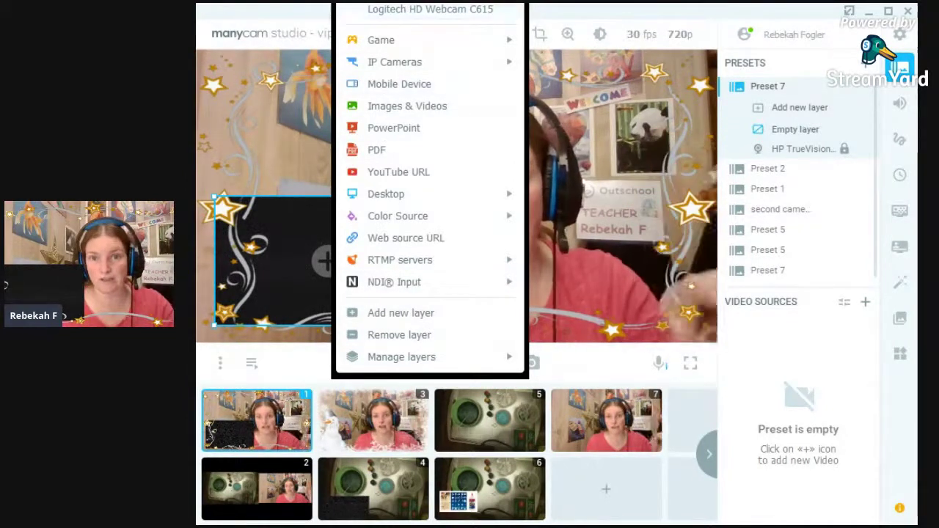
{"action": "left_click", "coordinate": [414, 15]}
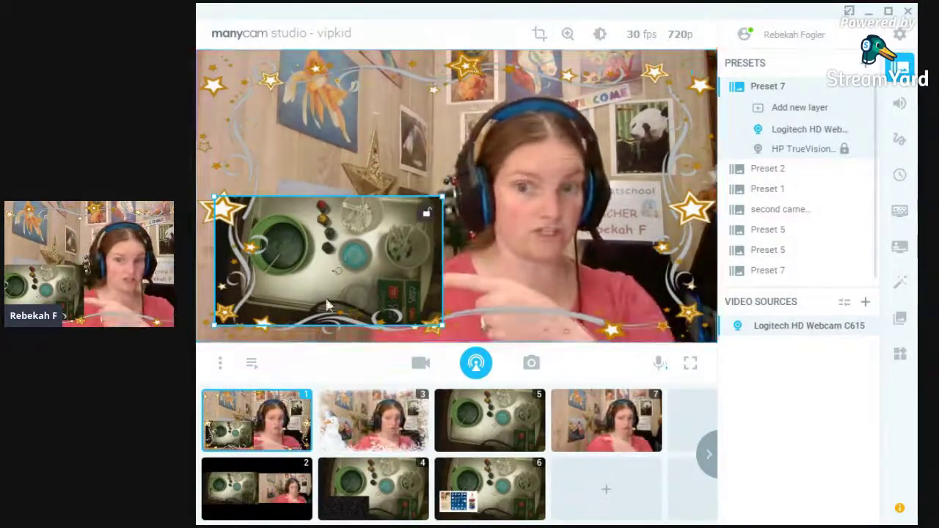
Give the slot 7 preset a single-inset picture-in-picture layout and assign Logitech HD Webcam C615 to the inset.
{"action": "left_click", "coordinate": [262, 484]}
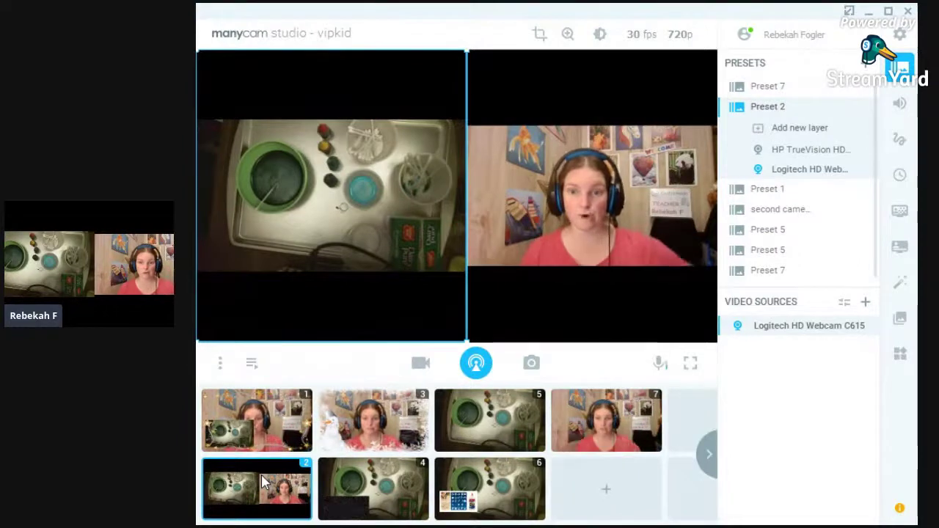
{"action": "left_click", "coordinate": [612, 415]}
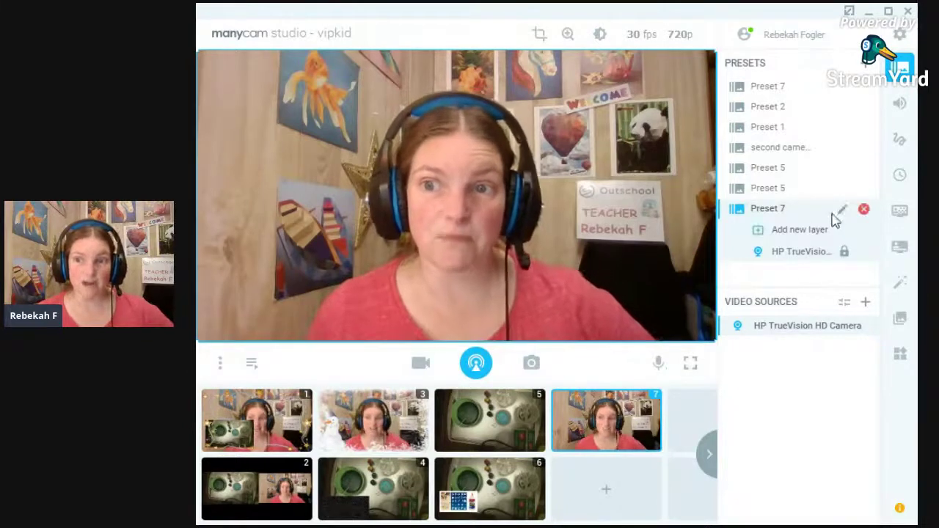
{"action": "left_click", "coordinate": [843, 211]}
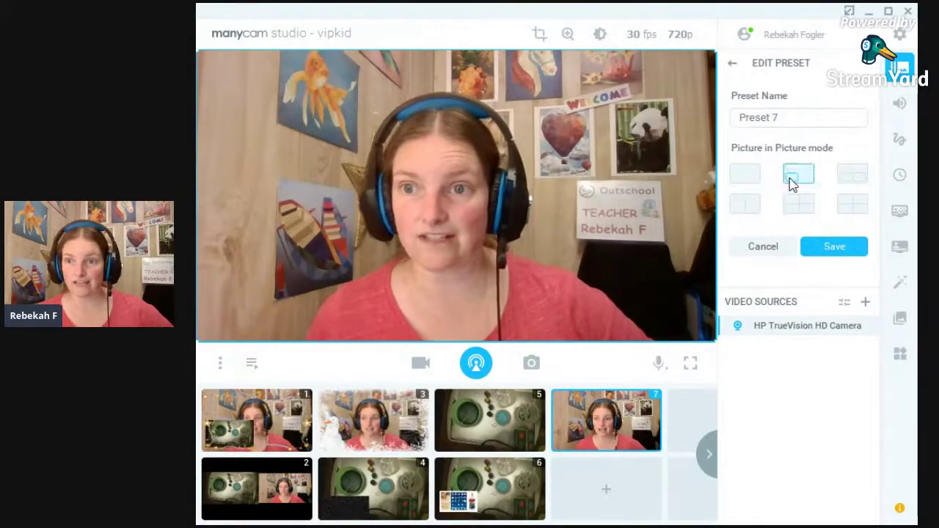
{"action": "left_click", "coordinate": [829, 249]}
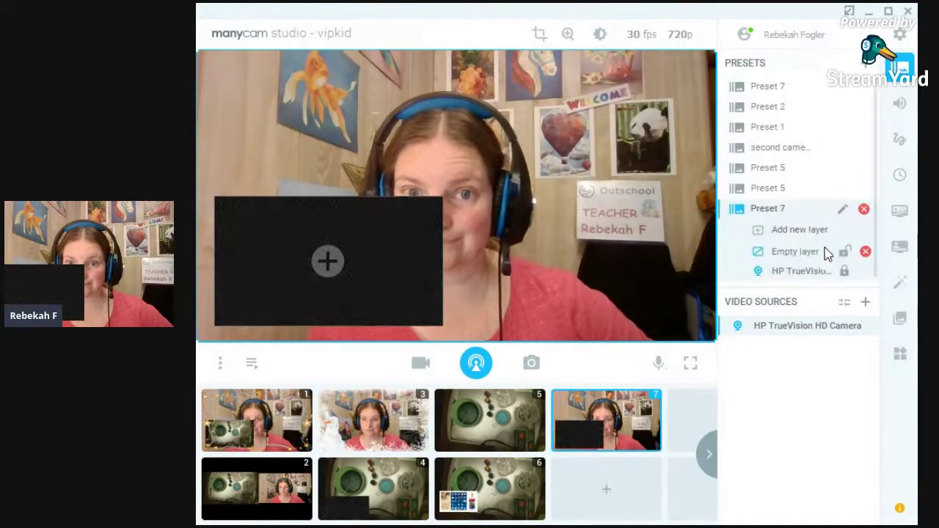
{"action": "left_click", "coordinate": [339, 269]}
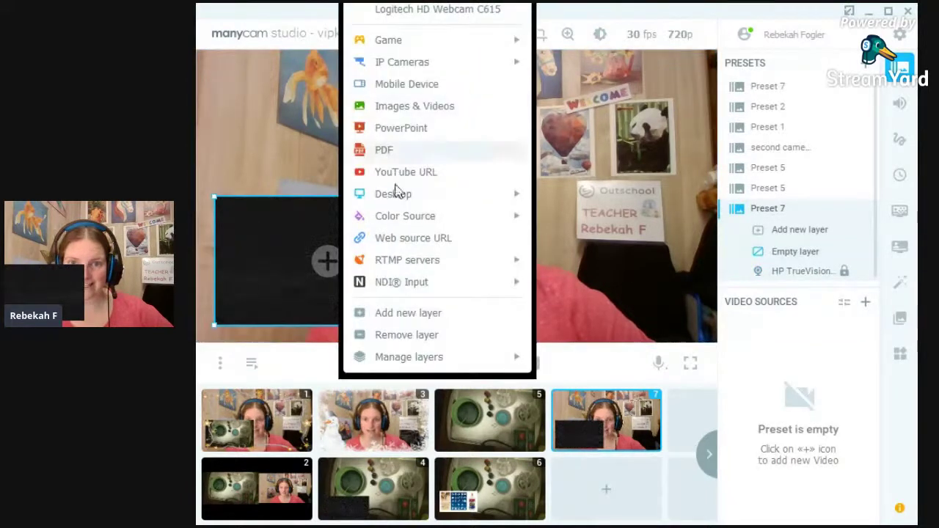
{"action": "left_click", "coordinate": [418, 11]}
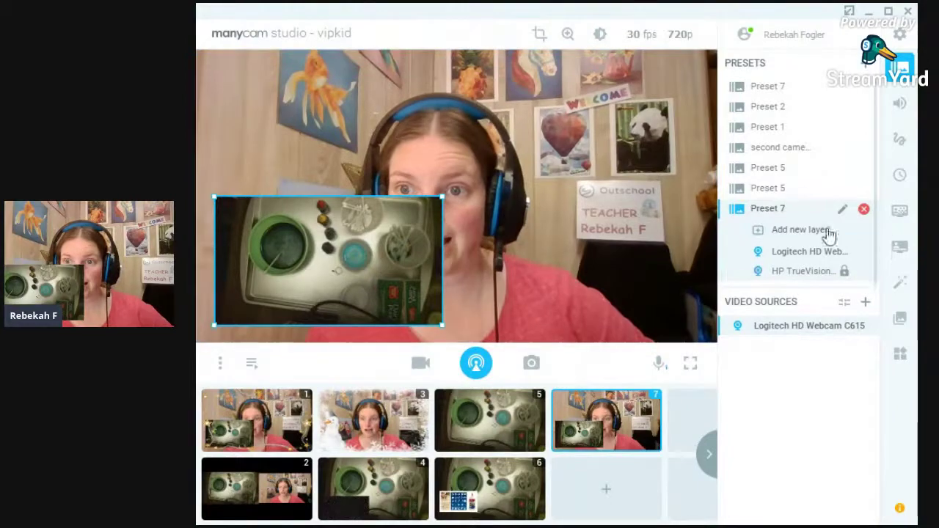
Switch the live view to the slot 6 preset, back to slot 7, and finally to the side-by-side Preset 2.
{"action": "scroll", "coordinate": [823, 241], "scroll_direction": "down", "scroll_amount": 1}
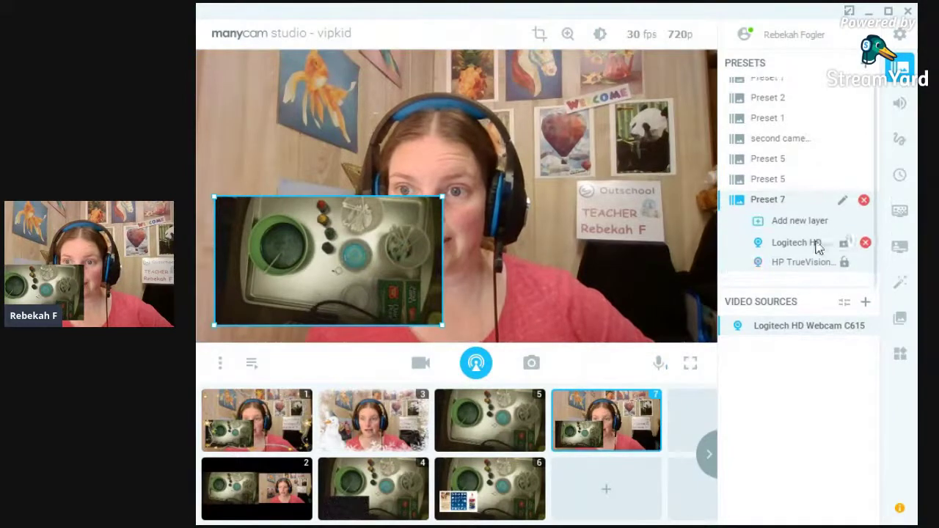
{"action": "left_click", "coordinate": [768, 183]}
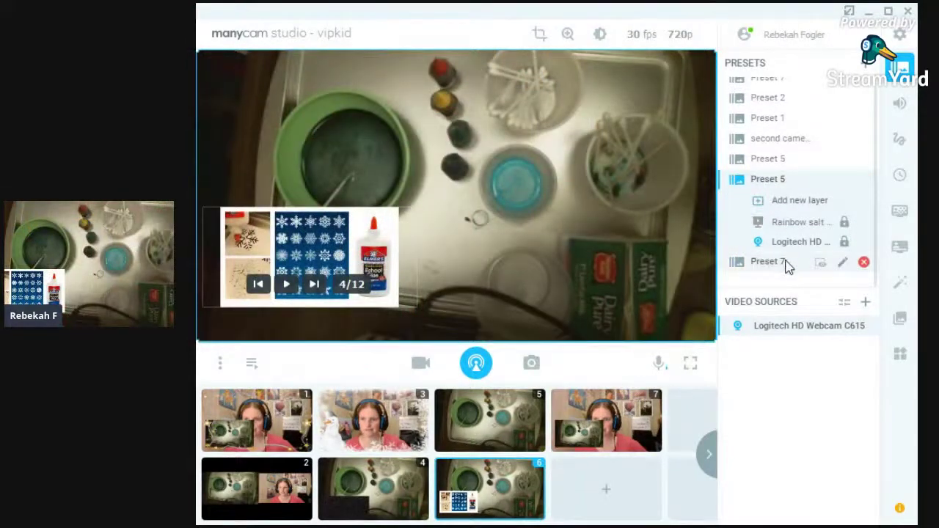
{"action": "left_click", "coordinate": [770, 262]}
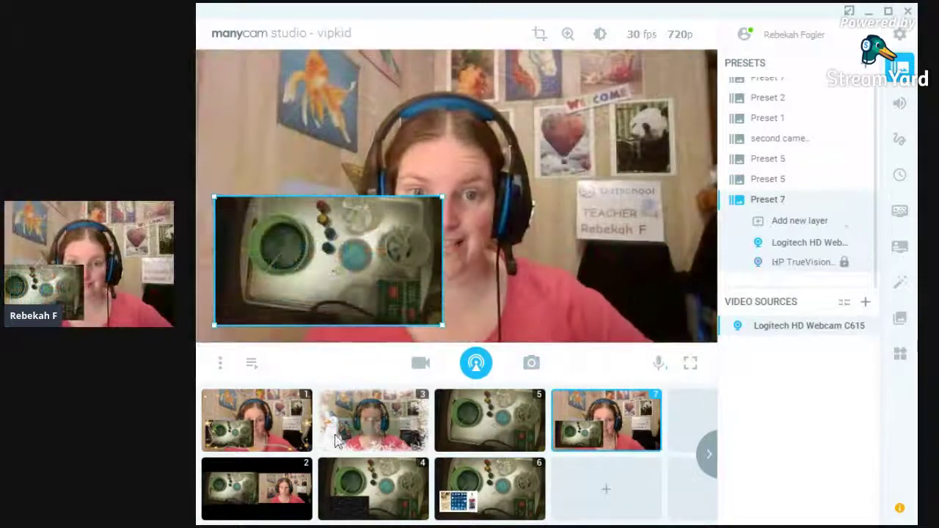
{"action": "left_click", "coordinate": [247, 485]}
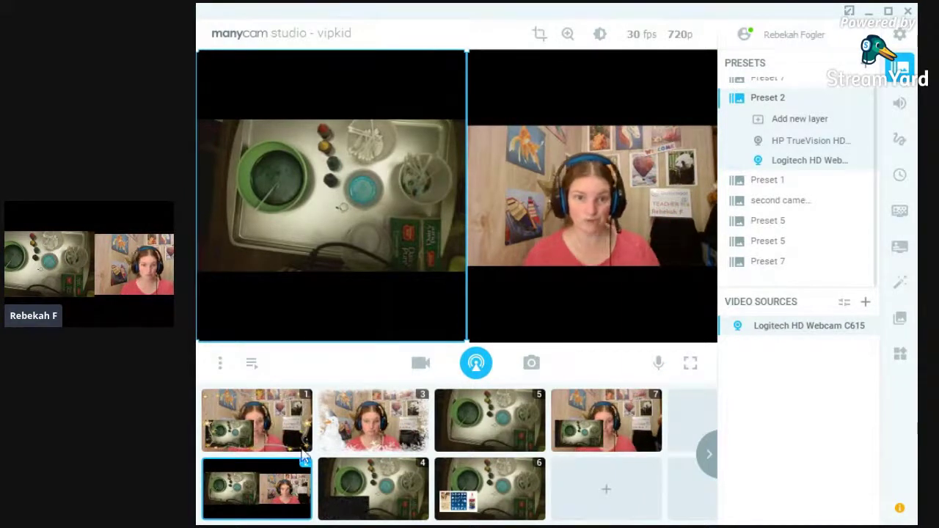
Switch the live view to the slot 1 preset and move its Logitech webcam inset up toward the middle of the picture.
{"action": "mouse_move", "coordinate": [318, 455]}
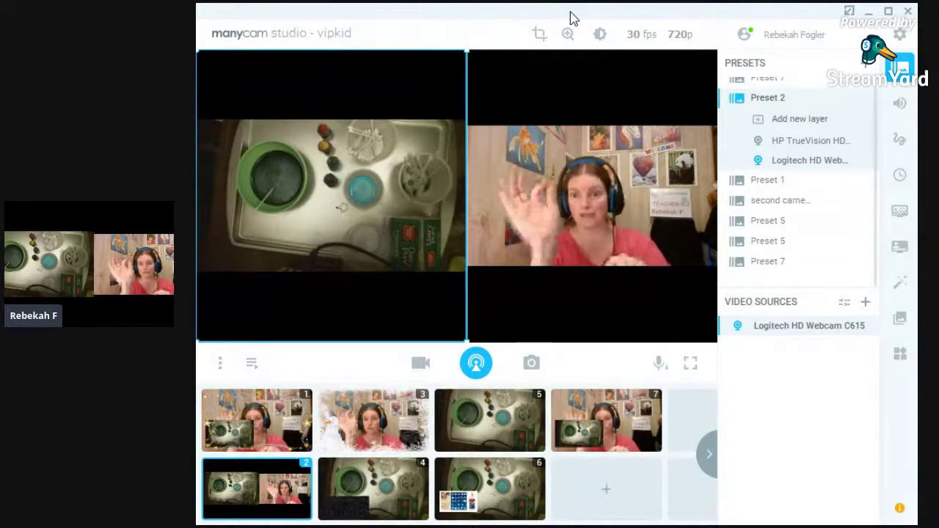
{"action": "left_click", "coordinate": [263, 414]}
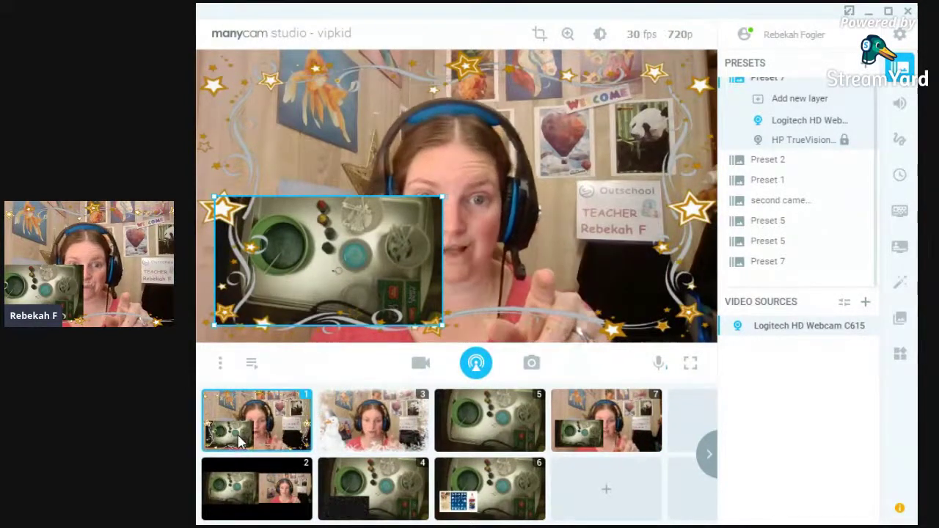
{"action": "left_click_drag", "start_coordinate": [434, 241], "coordinate": [493, 233]}
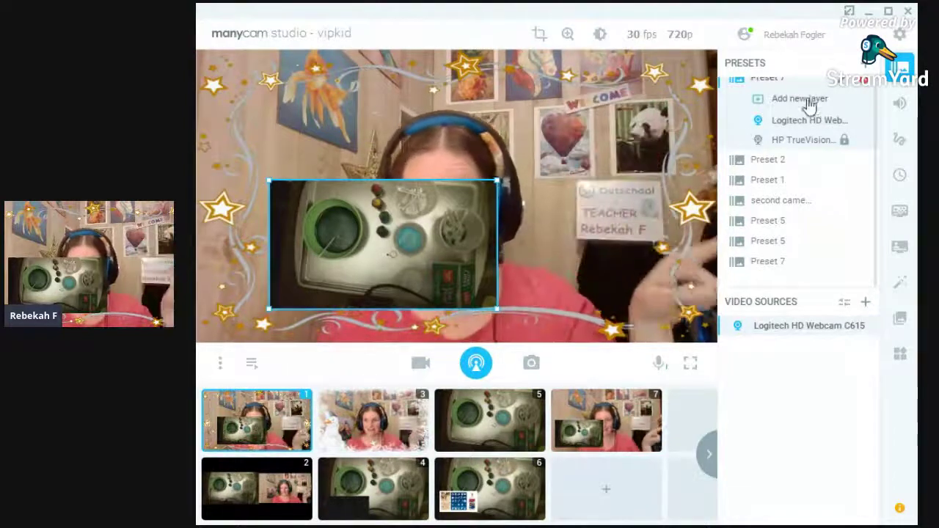
Switch the live view to the slot 3 preset with the snowman and snowflake border.
{"action": "scroll", "coordinate": [800, 118], "scroll_direction": "up", "scroll_amount": 1}
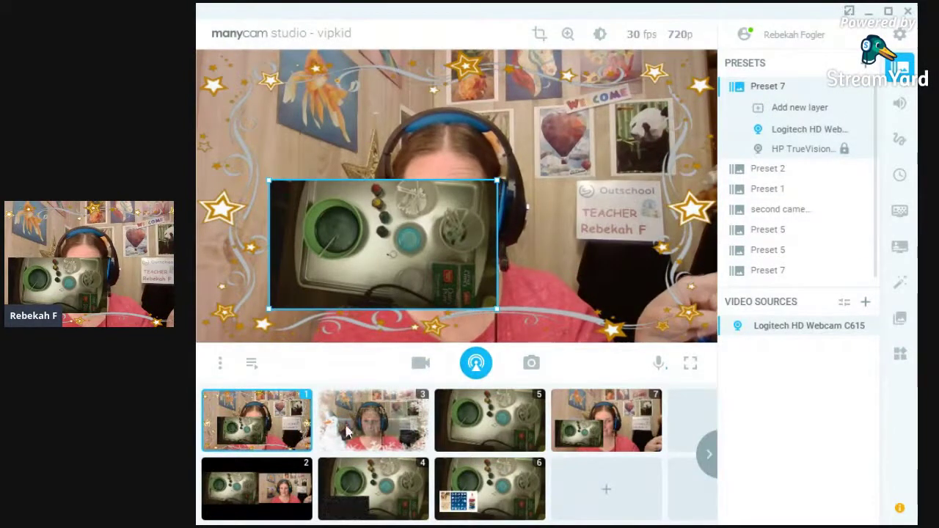
{"action": "scroll", "coordinate": [815, 258], "scroll_direction": "down", "scroll_amount": 1}
{"action": "left_click", "coordinate": [777, 181]}
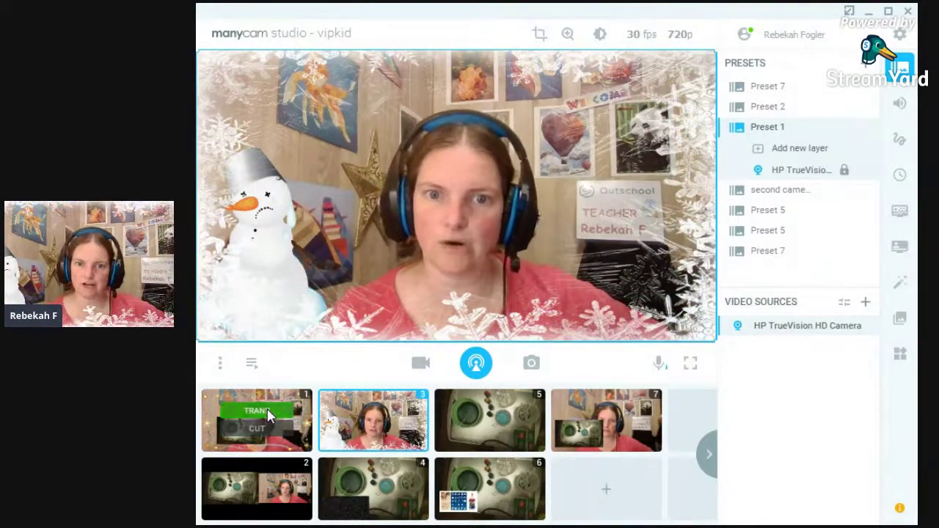
Return the live view to the slot 1 preset and delete its Logitech HD Webcam C615 layer.
{"action": "left_click", "coordinate": [271, 422]}
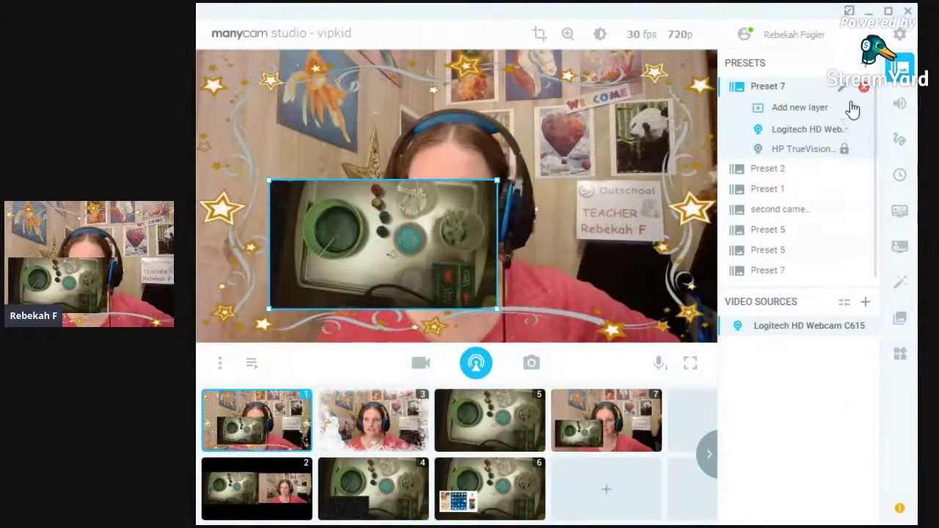
{"action": "left_click", "coordinate": [866, 130]}
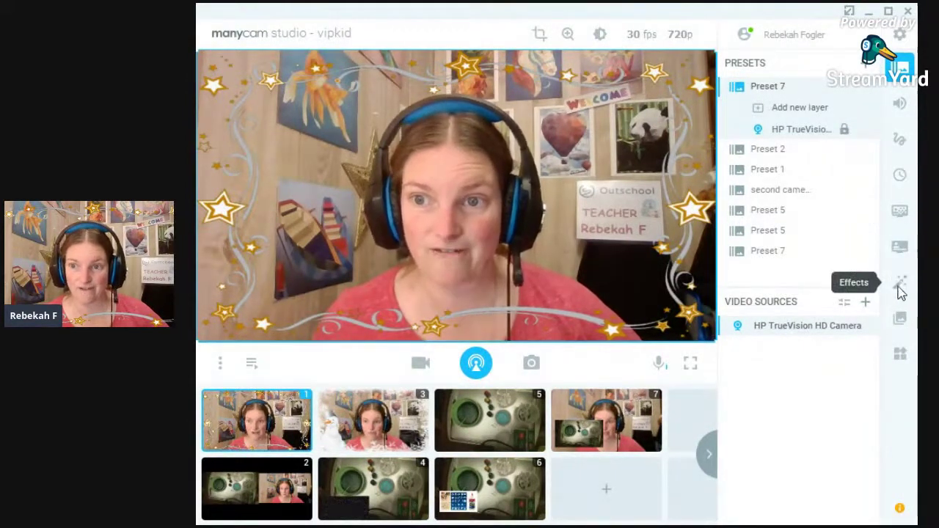
Hide the preset list and show the effects library for the slot 1 preset.
{"action": "left_click", "coordinate": [904, 73]}
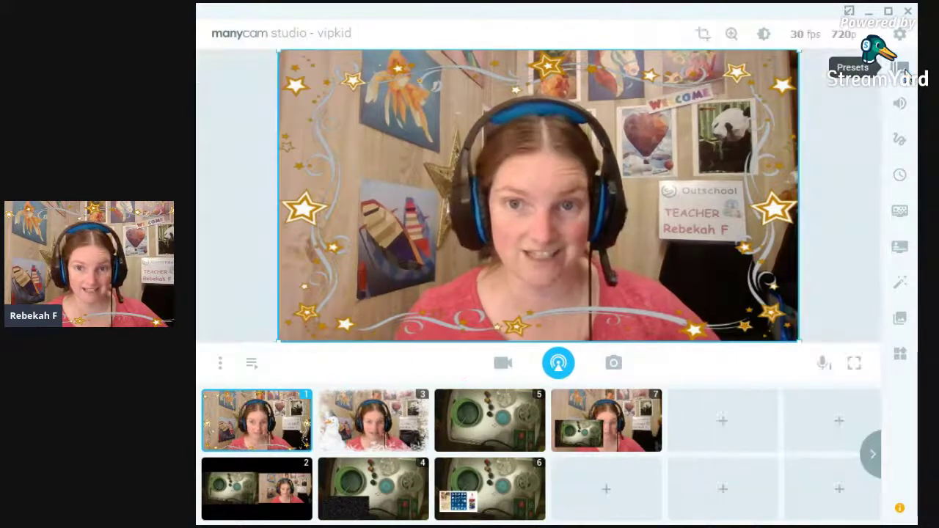
{"action": "left_click", "coordinate": [901, 286]}
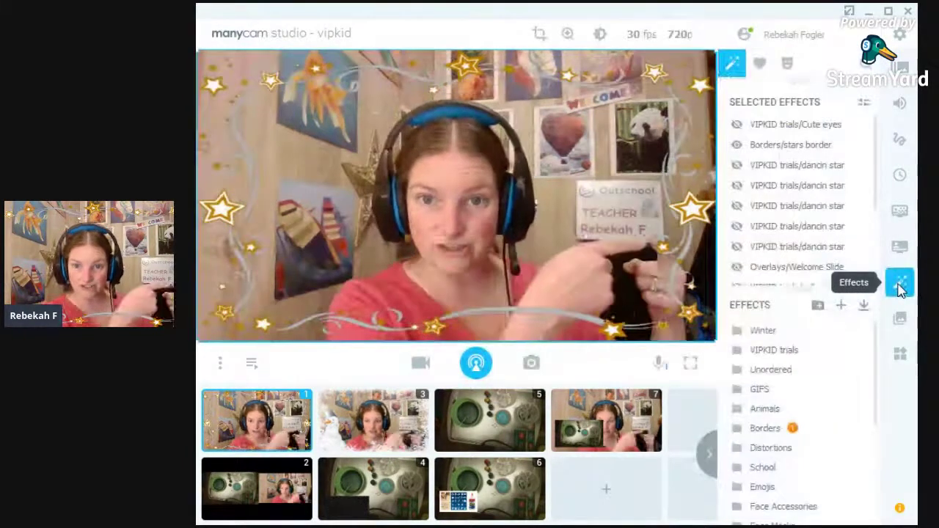